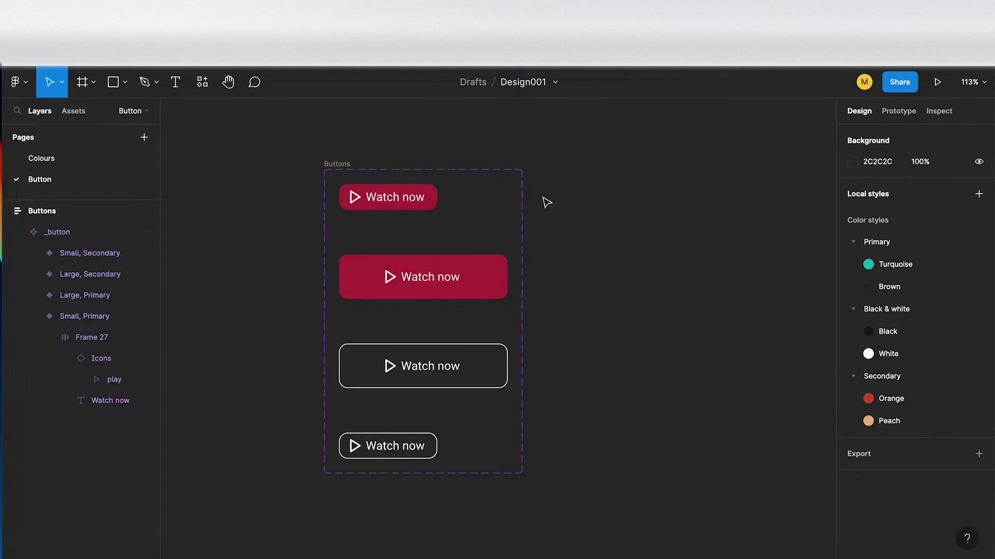
scroll(284, 192, "down", 1)
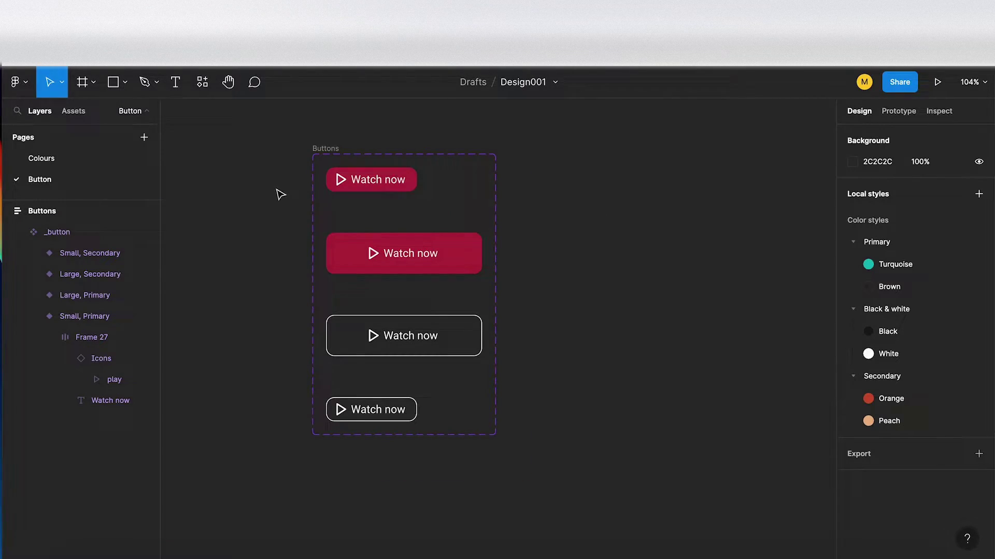
scroll(282, 193, "up", 1)
scroll(282, 194, "up", 3)
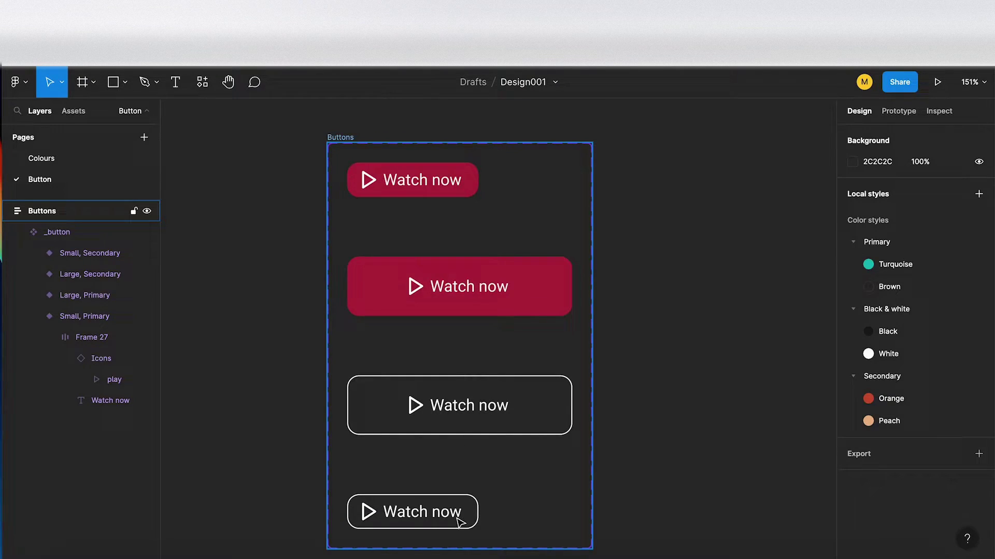
Step: Select a 'Watch now' label, then select all 4 matching text layers
double_click(427, 187)
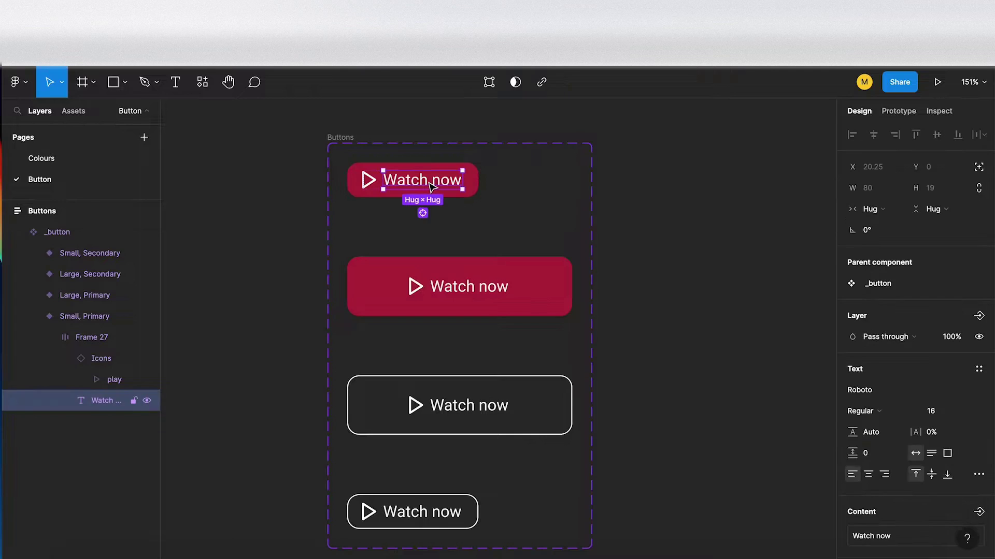
double_click(482, 286)
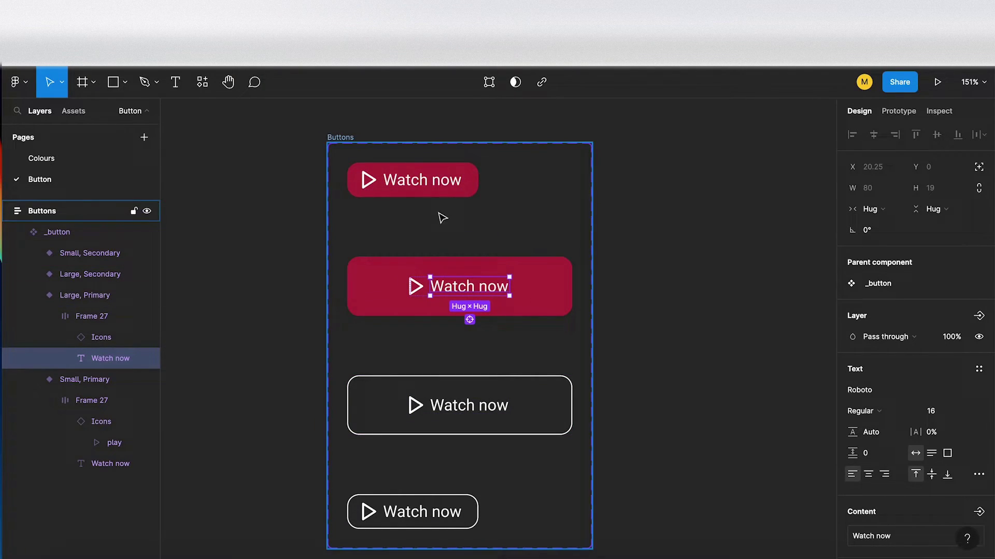
double_click(437, 185)
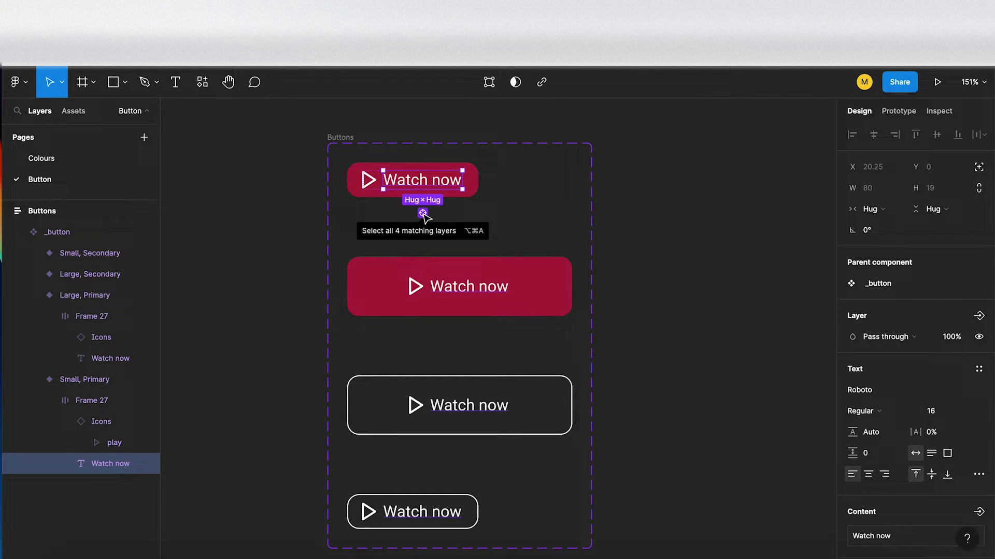
left_click(424, 214)
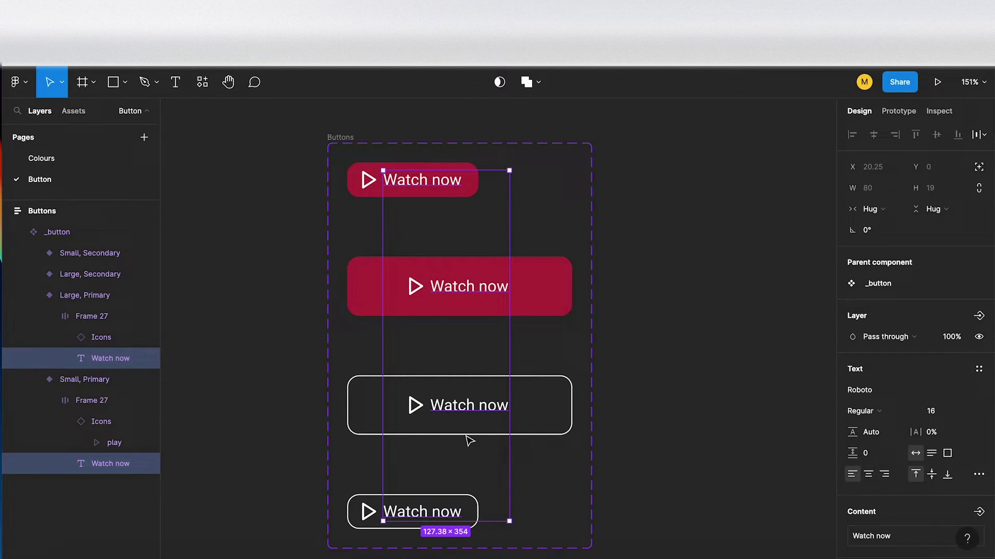
Step: Change the four Roboto Regular 'Watch now' labels from size 16 to 18, then deselect
left_click(952, 416)
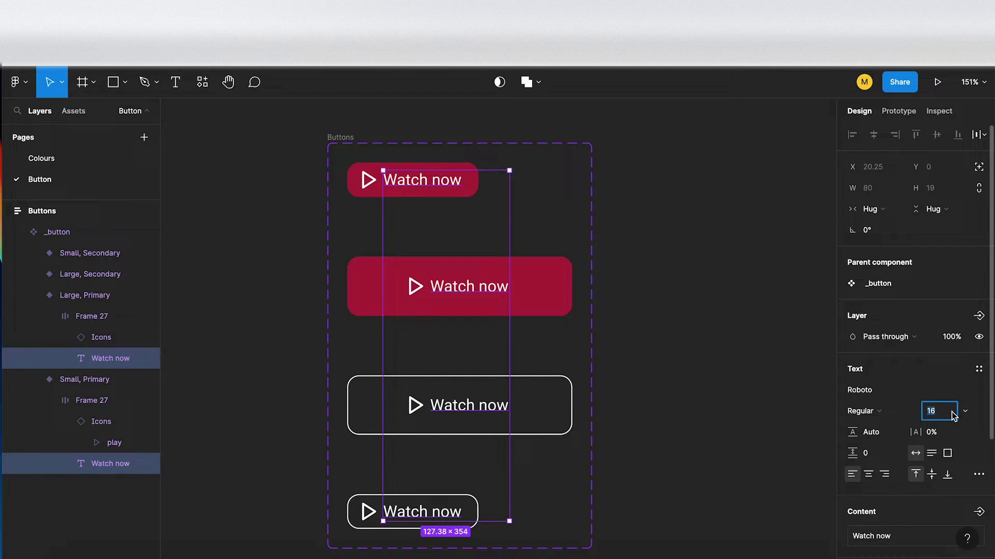
type("18")
key("Return")
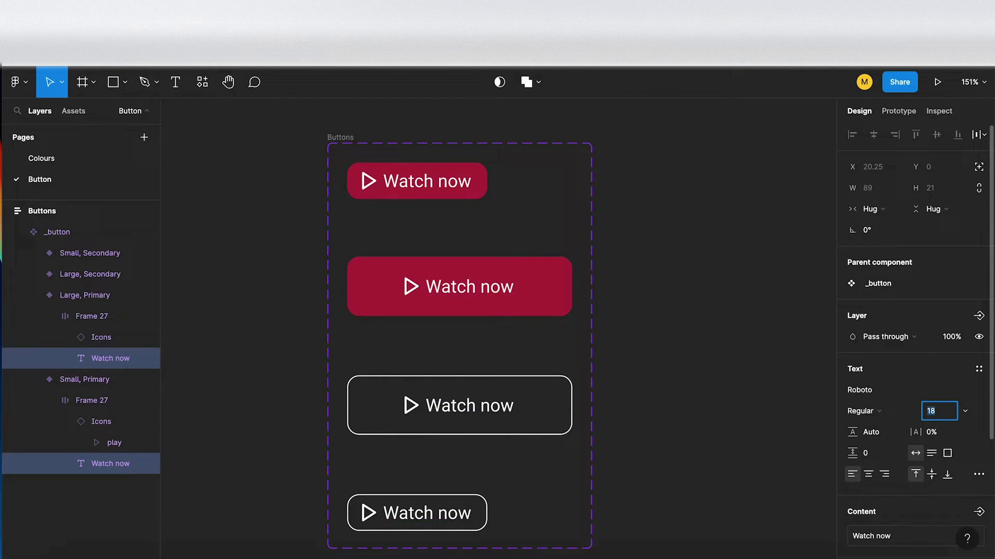
key("Down")
key("Down")
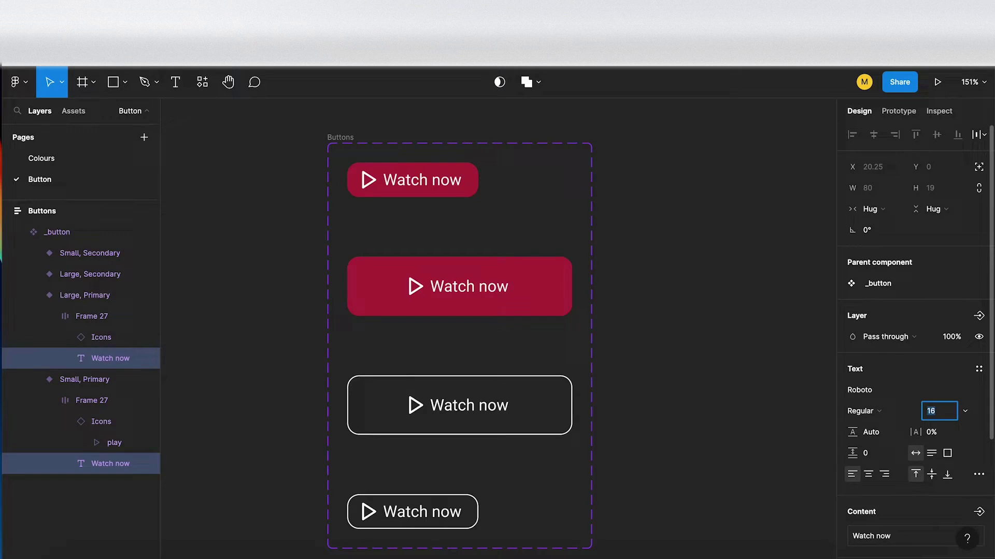
key("Up")
key("Up")
key("Down")
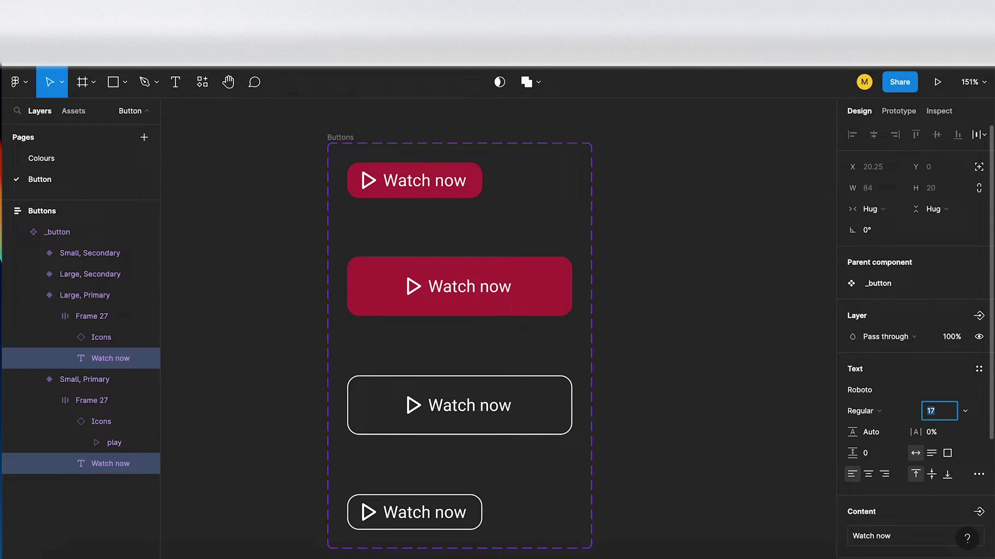
key("Up")
key("Down")
key("Down")
key("Up")
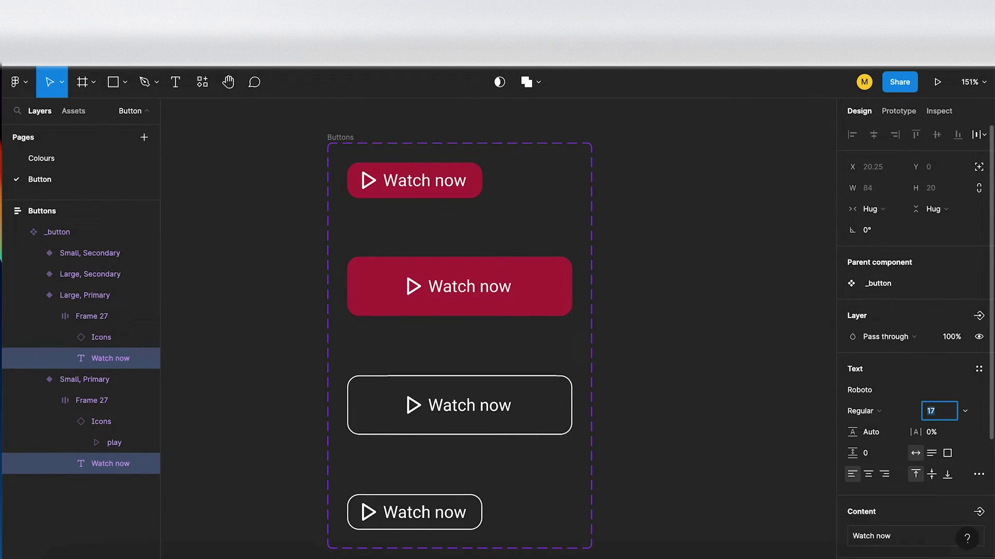
key("Up")
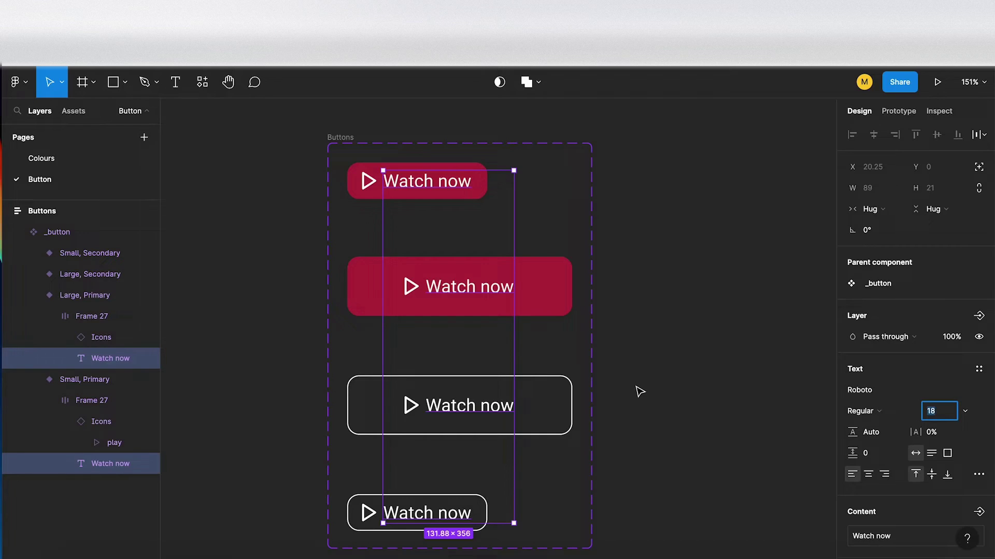
left_click(624, 334)
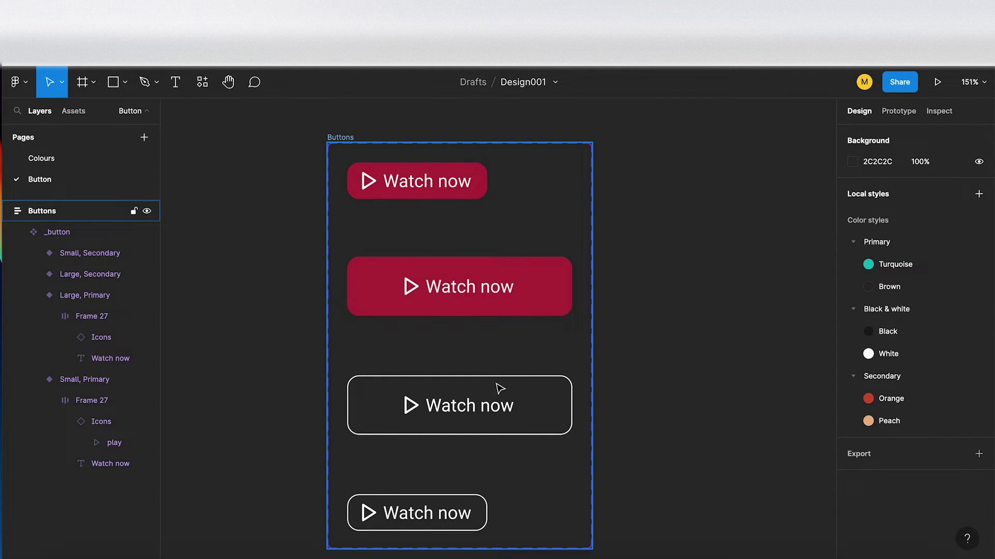
left_click(434, 184)
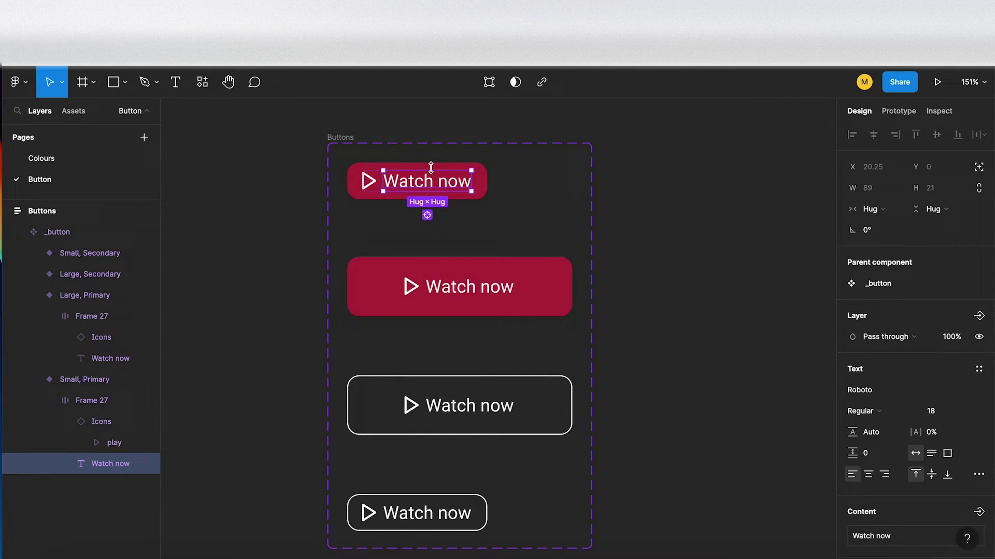
left_click(16, 81)
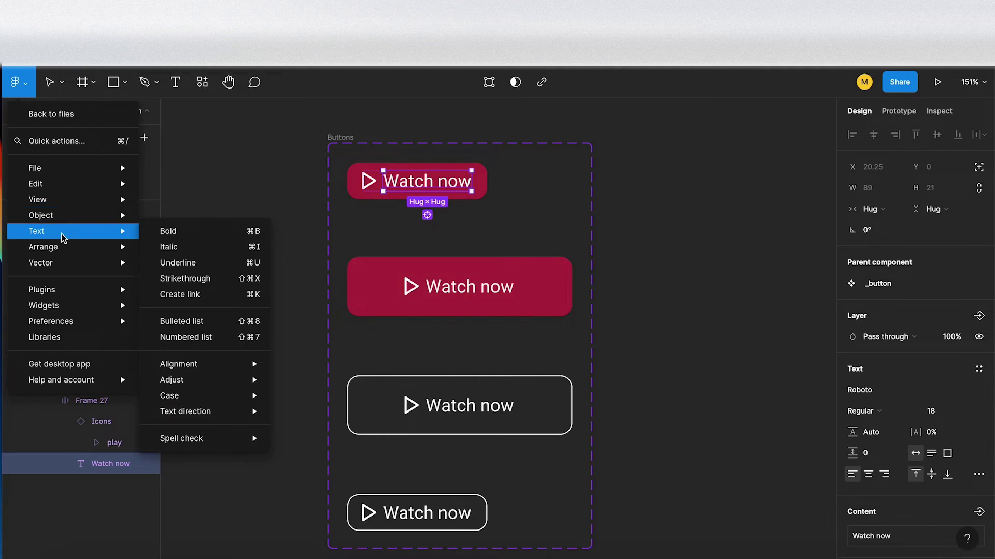
mouse_move(36, 183)
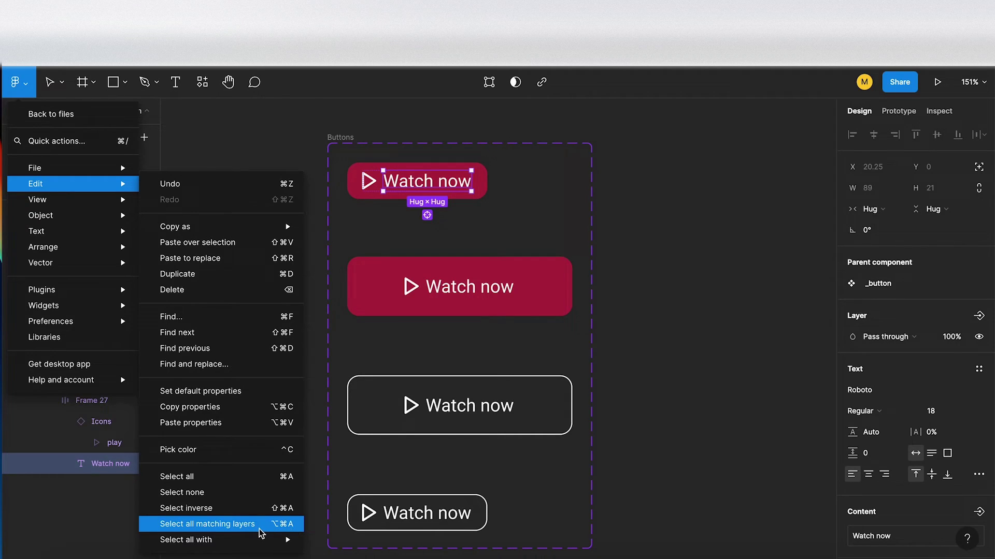
left_click(260, 524)
left_click(268, 435)
scroll(301, 428, "down", 2)
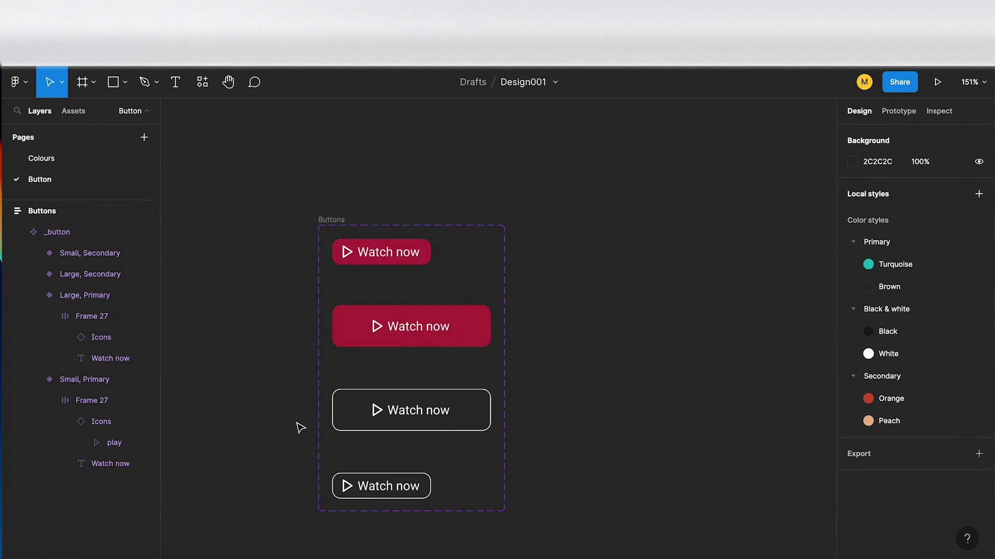
scroll(301, 427, "down", 3)
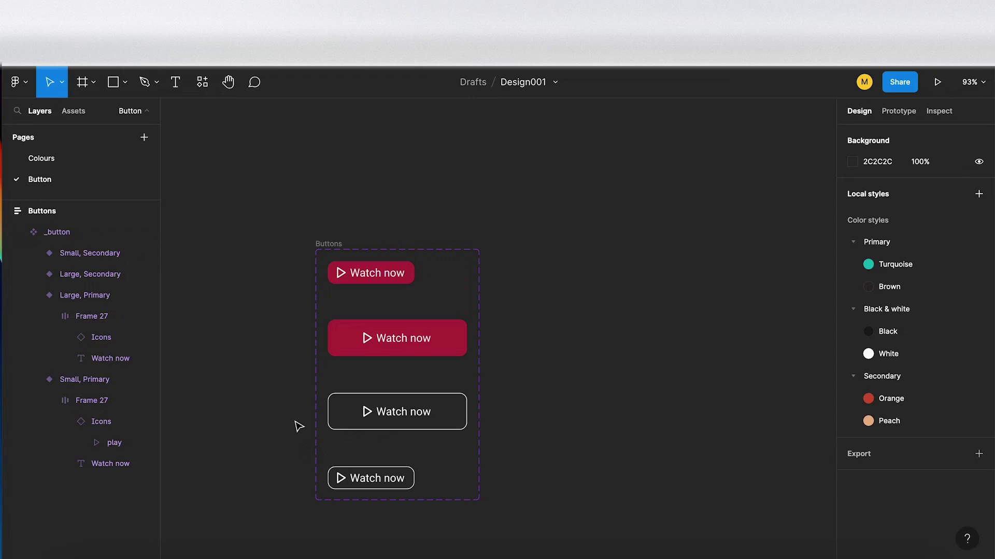